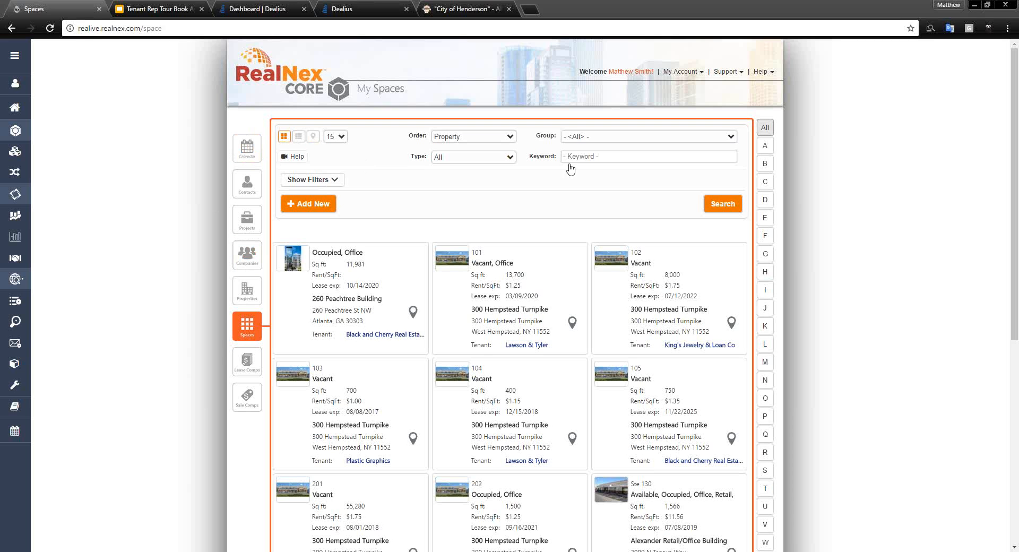
# - Examine the space search options: keyword, type choices, advanced filter fields and group choices
pyautogui.click(570, 136)
pyautogui.click(570, 136)
pyautogui.click(580, 155)
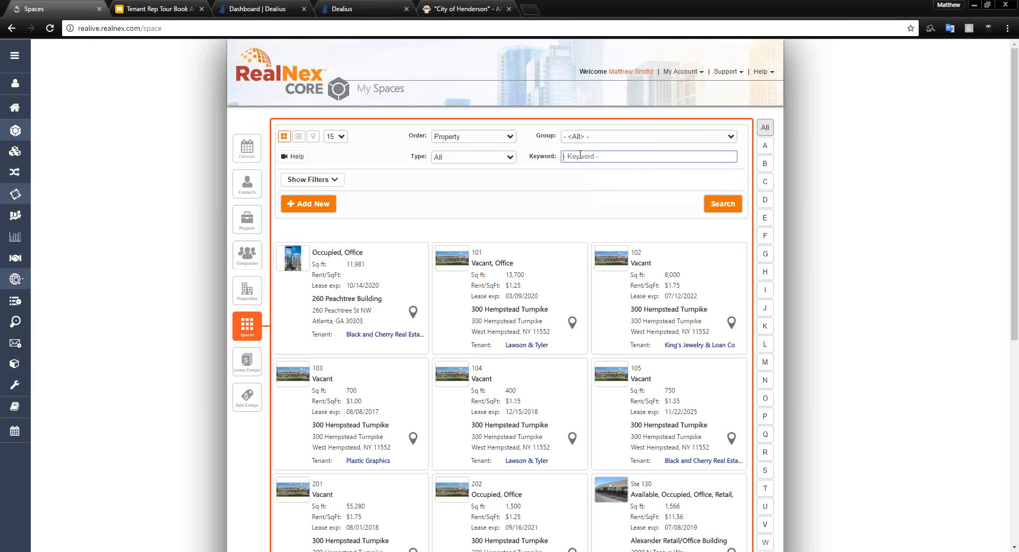
pyautogui.click(502, 158)
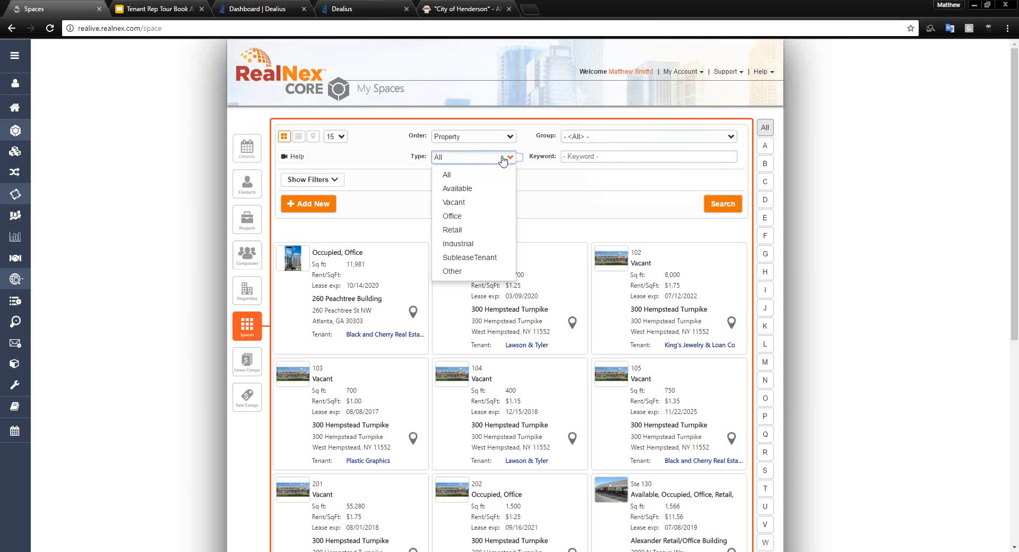
pyautogui.click(503, 160)
pyautogui.click(337, 180)
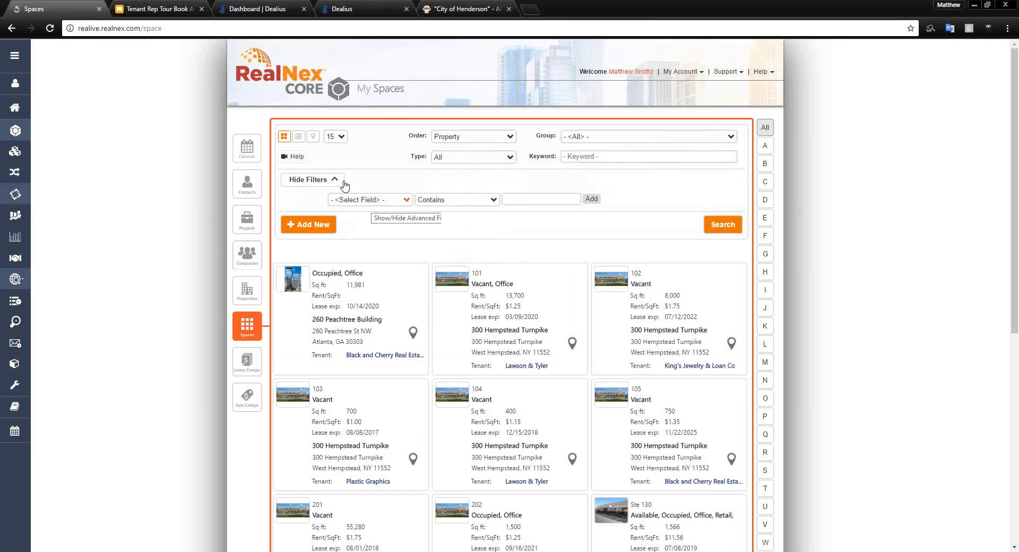
pyautogui.click(370, 201)
pyautogui.click(371, 200)
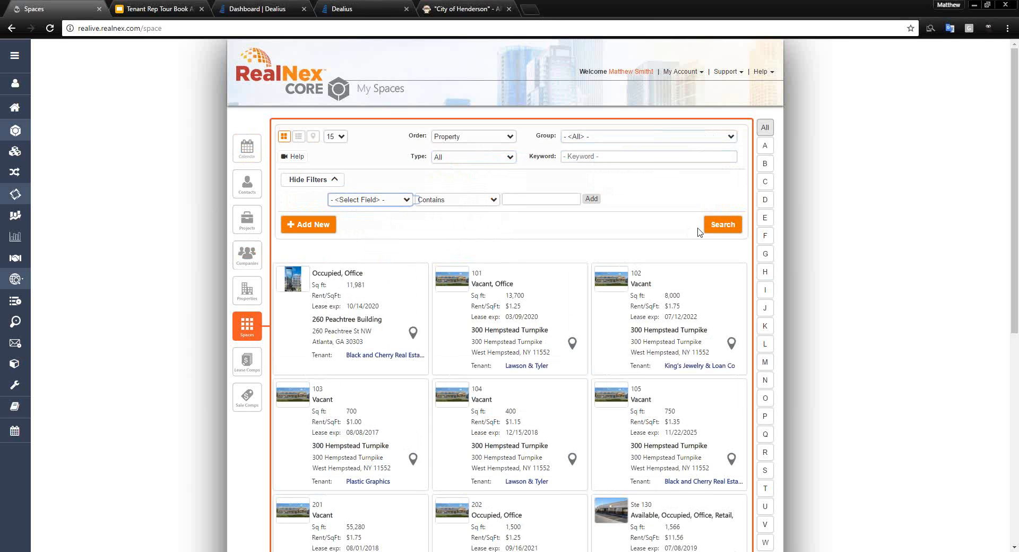
pyautogui.click(601, 137)
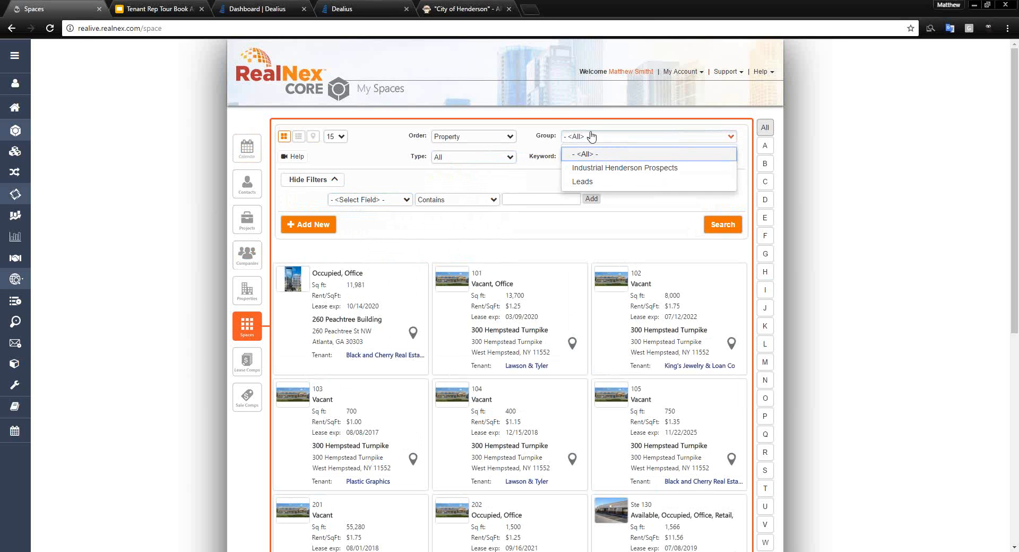
pyautogui.click(591, 137)
# - Filter the spaces to the Vacant type and show them as a list
pyautogui.click(493, 157)
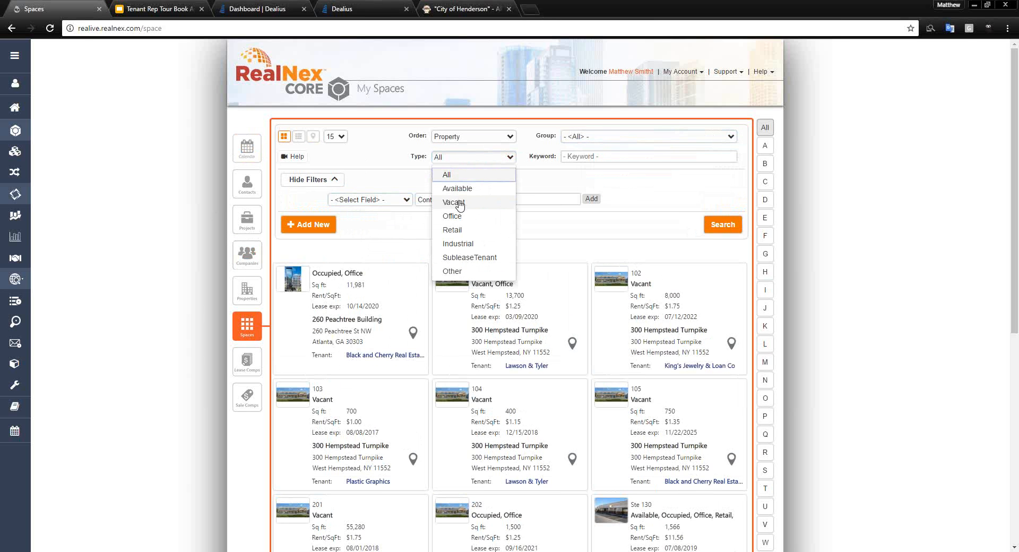
pyautogui.click(459, 205)
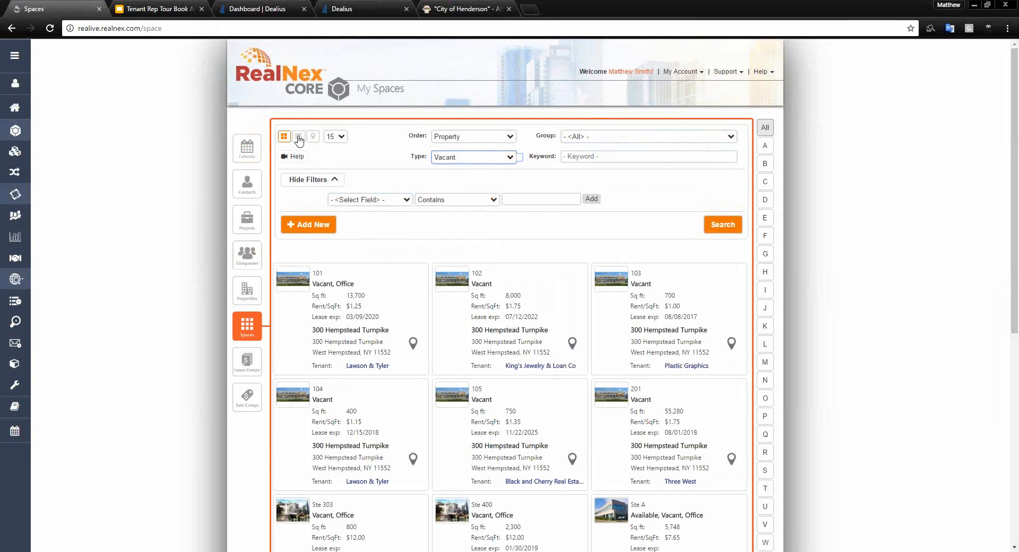
pyautogui.click(299, 138)
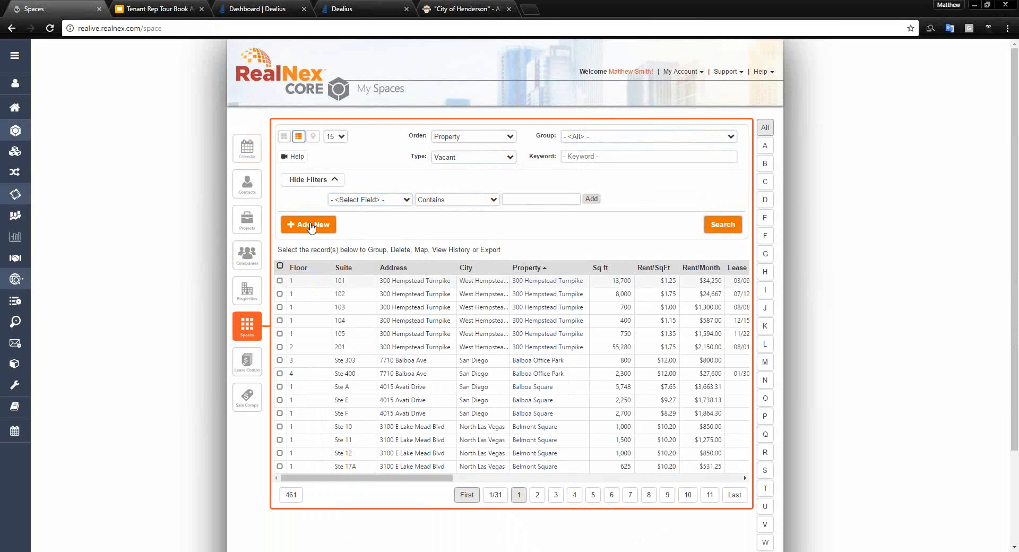
# - Select suites 101 through 105 at 300 Hempstead Turnpike and start exporting them to a lease analysis
pyautogui.click(280, 281)
pyautogui.click(279, 294)
pyautogui.click(279, 307)
pyautogui.click(280, 321)
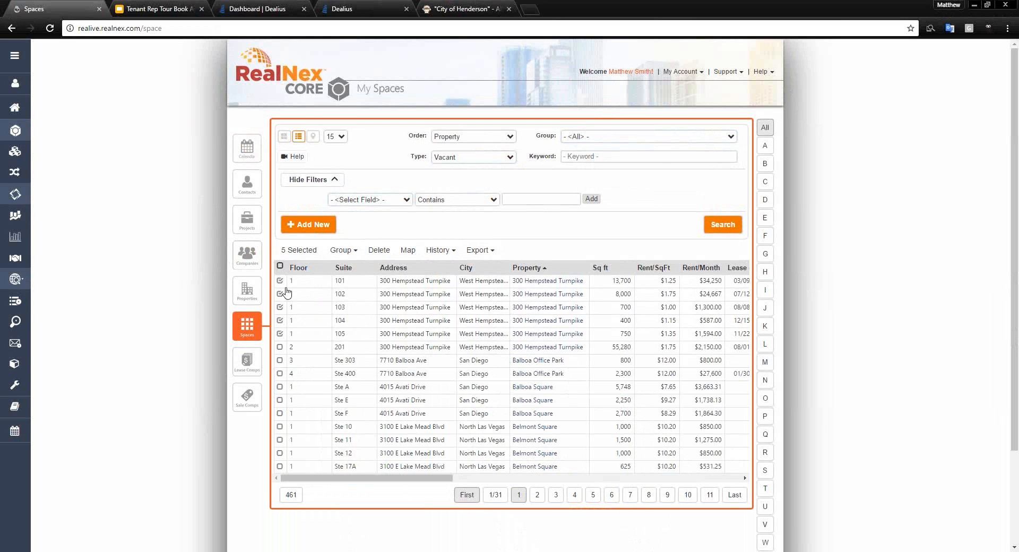
pyautogui.click(482, 253)
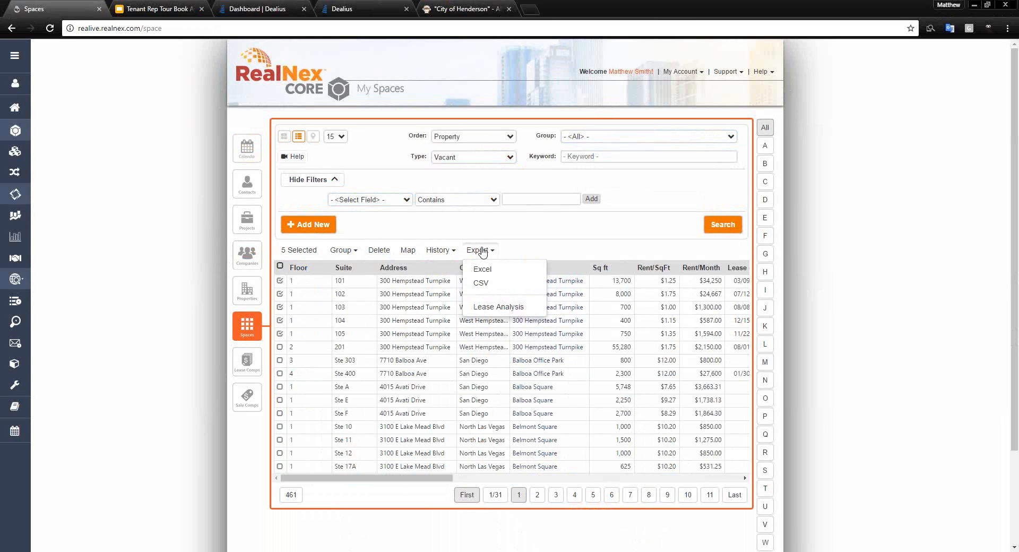
pyautogui.click(496, 308)
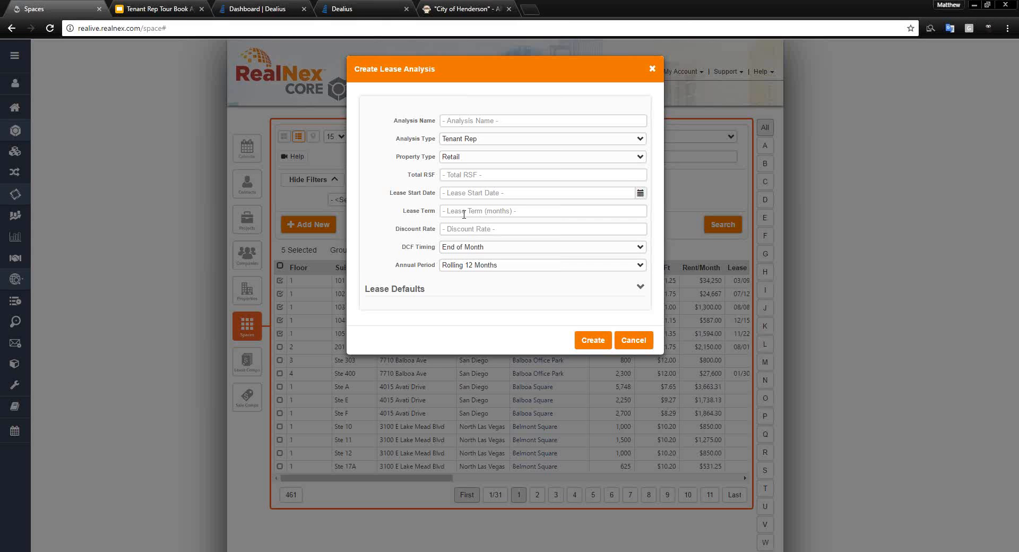
pyautogui.click(482, 121)
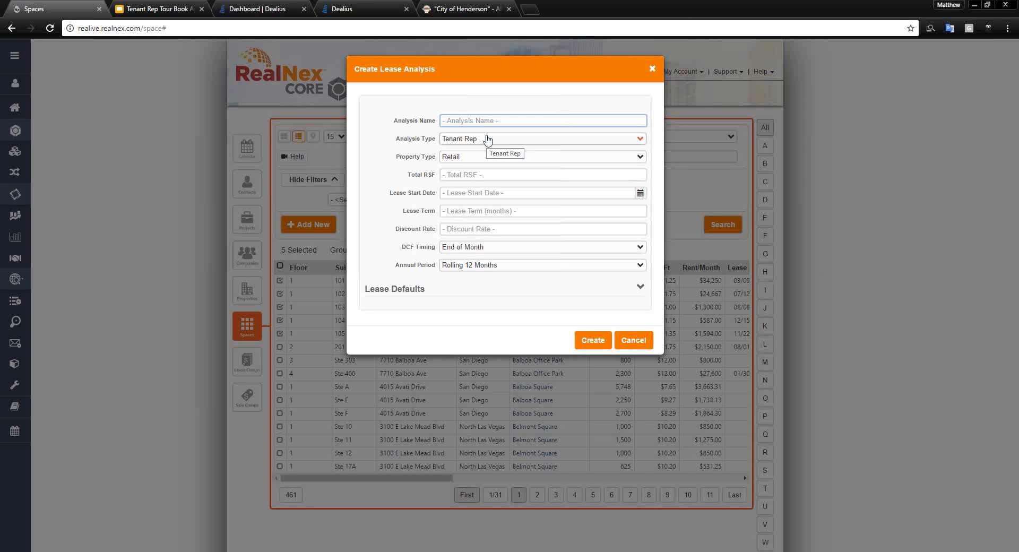
pyautogui.click(486, 140)
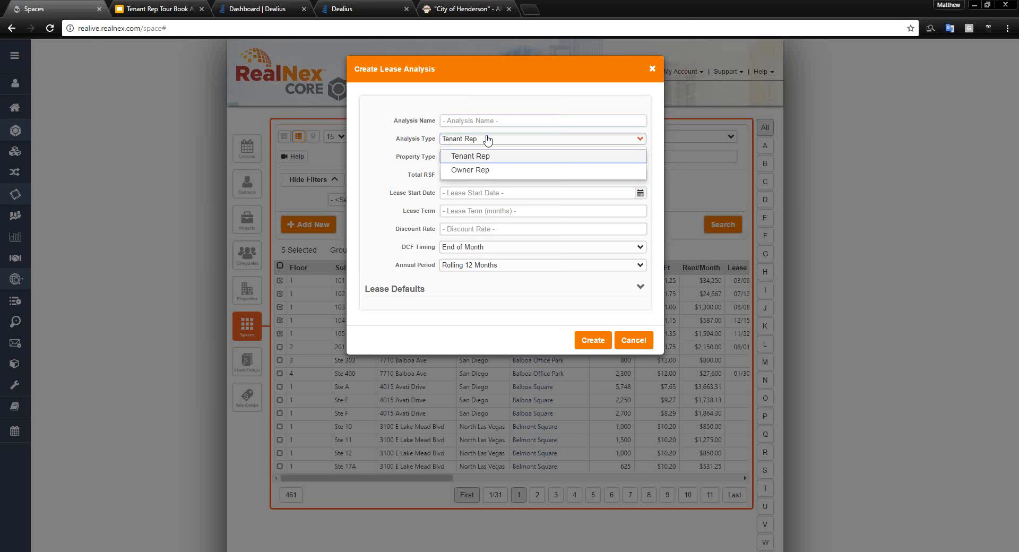
pyautogui.click(487, 139)
pyautogui.click(486, 161)
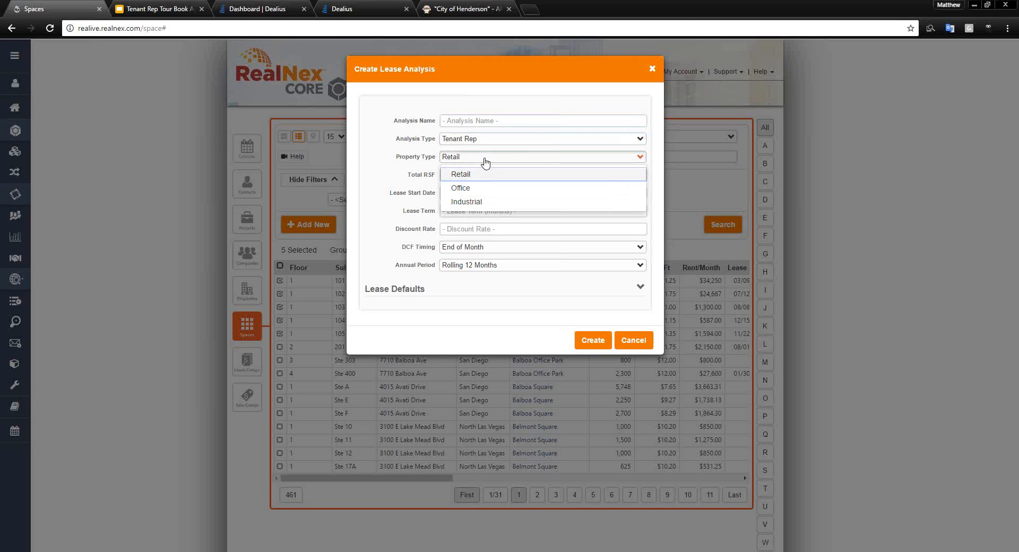
pyautogui.click(486, 161)
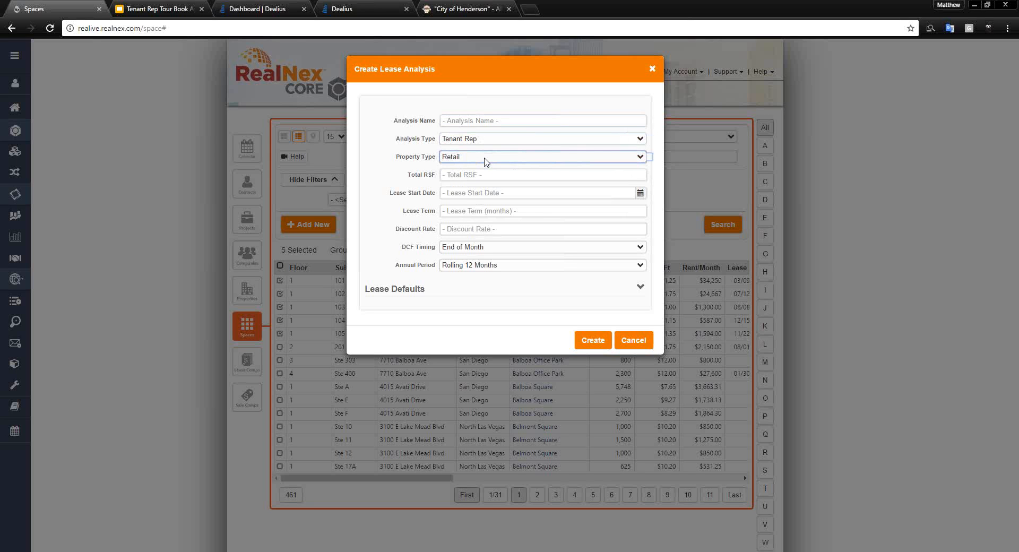
pyautogui.click(477, 177)
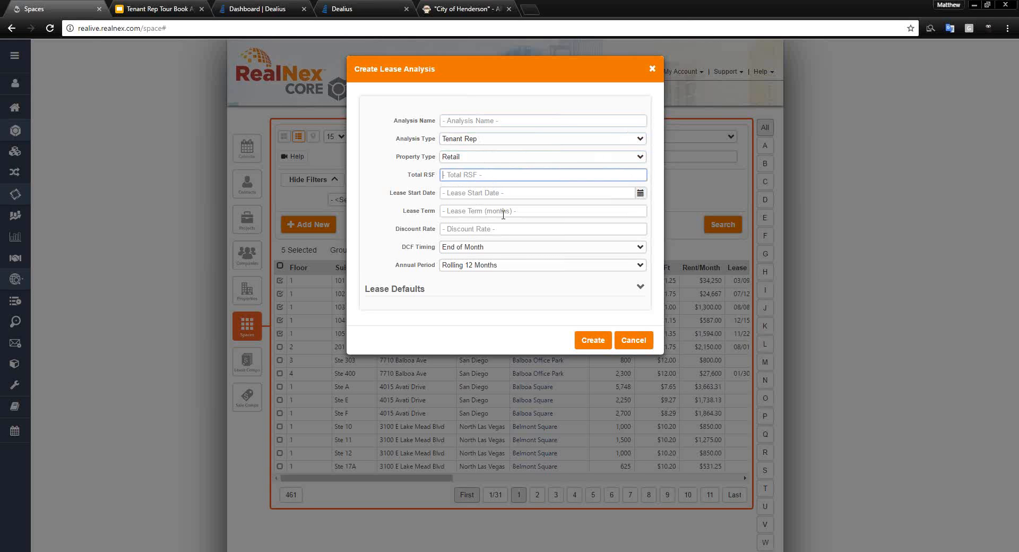
# - Set the lease analysis discount rate to 6% and the lease term to 63 months
pyautogui.doubleClick(497, 232)
pyautogui.write('6')
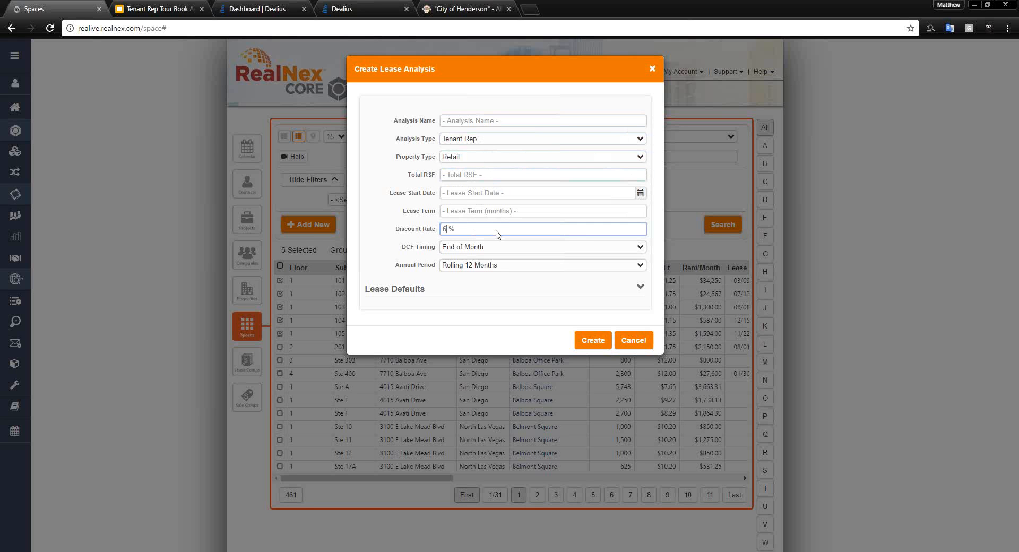
pyautogui.click(476, 289)
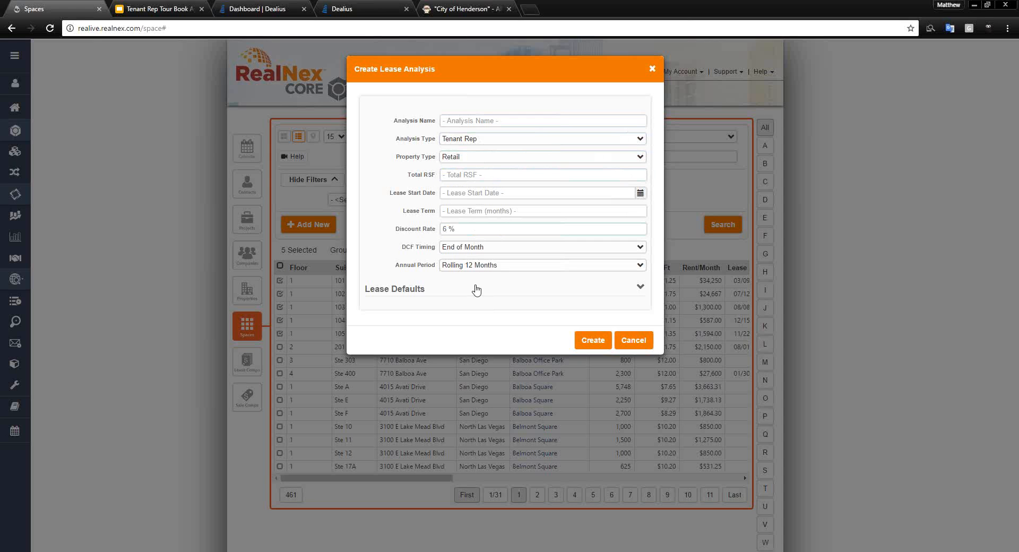
pyautogui.click(465, 212)
pyautogui.write('63')
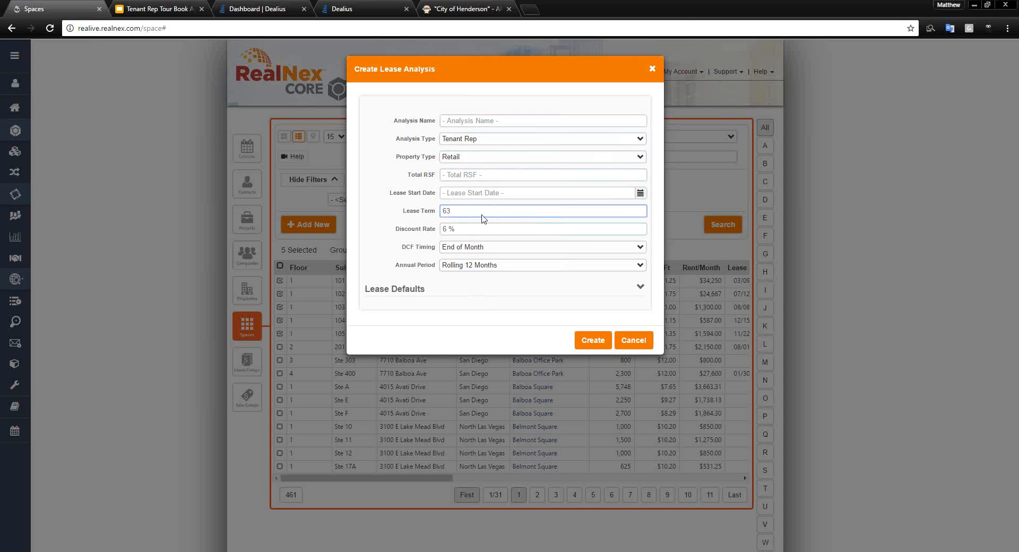
# - Set the lease start date to 06/01/2017 and the total RSF to 5,000
pyautogui.click(640, 192)
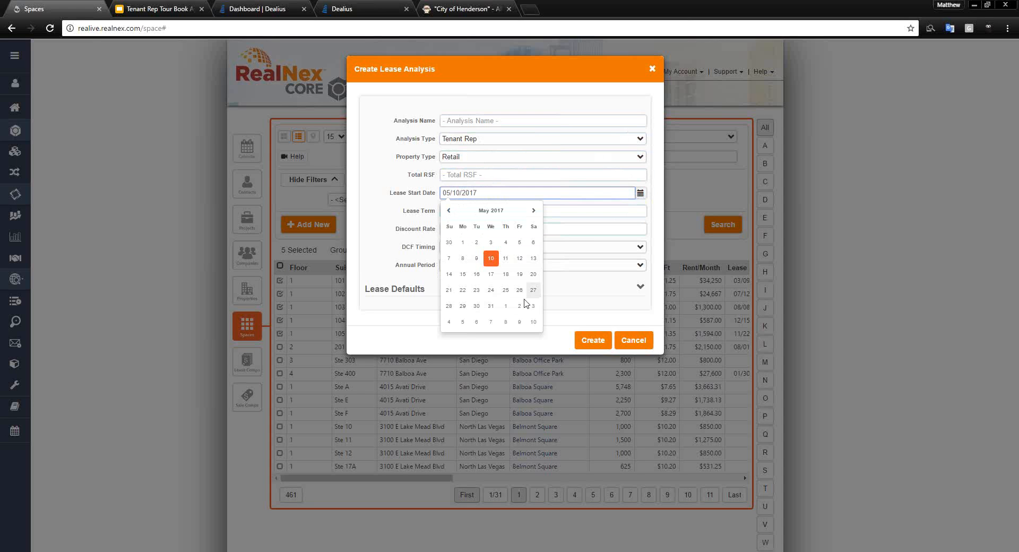
pyautogui.click(504, 306)
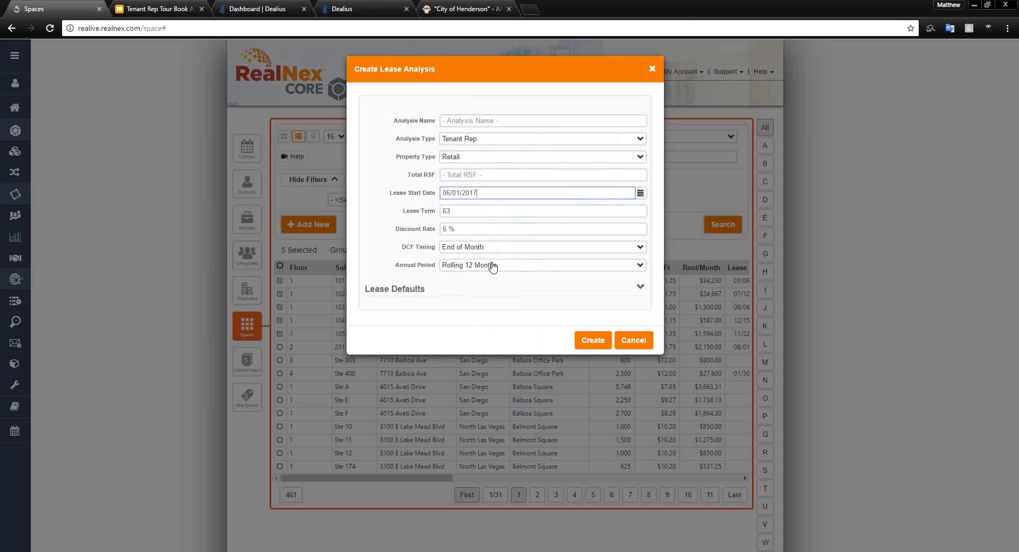
pyautogui.click(467, 175)
pyautogui.write('5000')
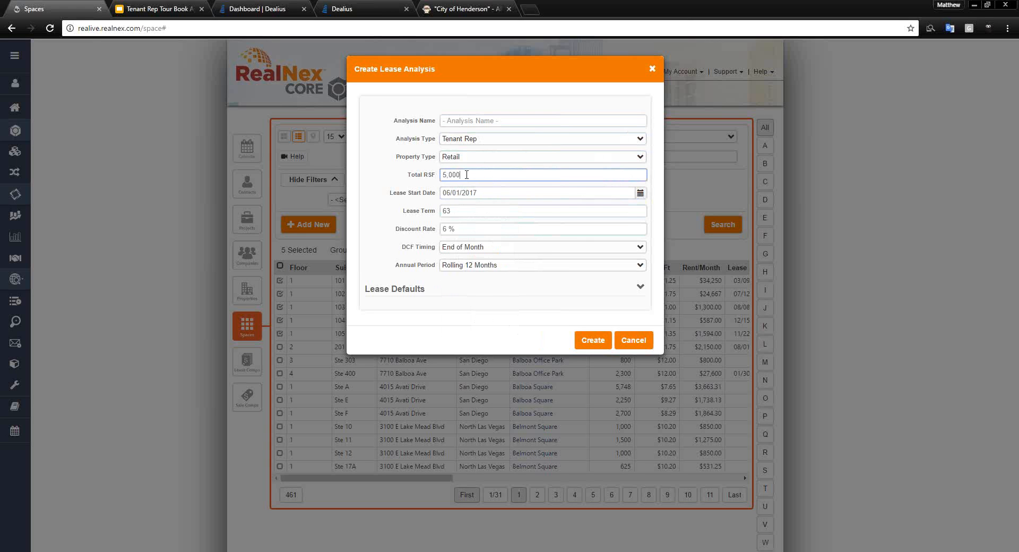
pyautogui.click(499, 271)
pyautogui.click(500, 271)
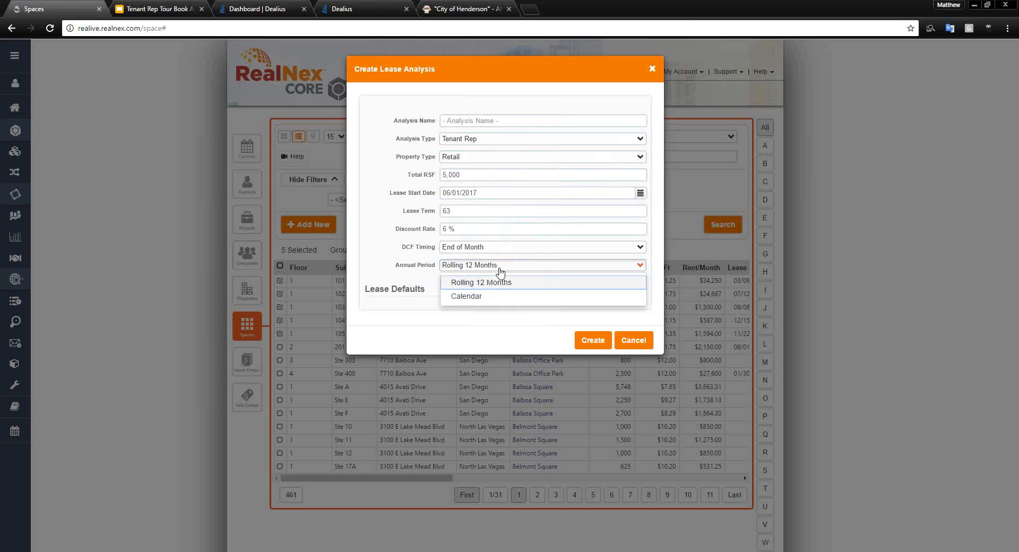
pyautogui.click(500, 268)
pyautogui.click(496, 249)
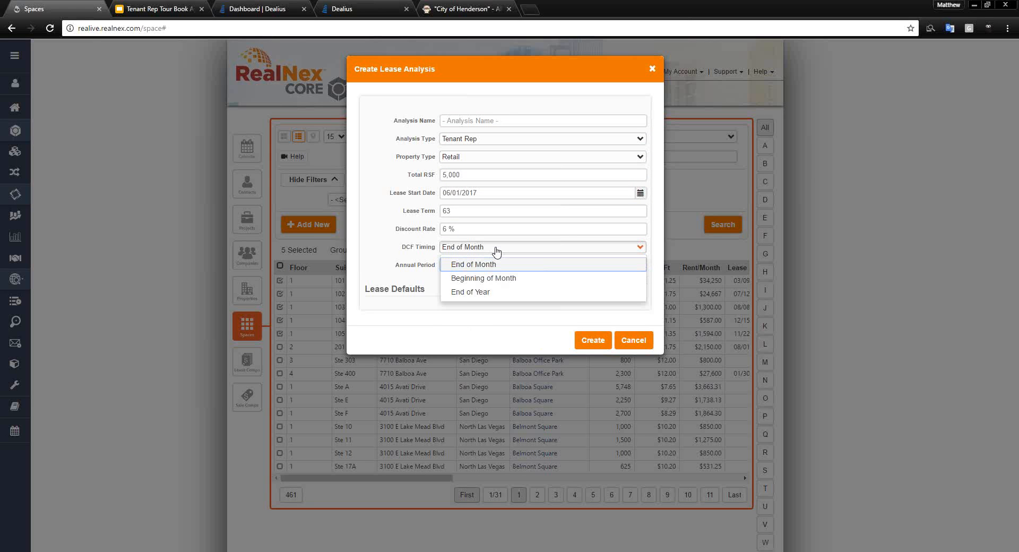
pyautogui.click(497, 250)
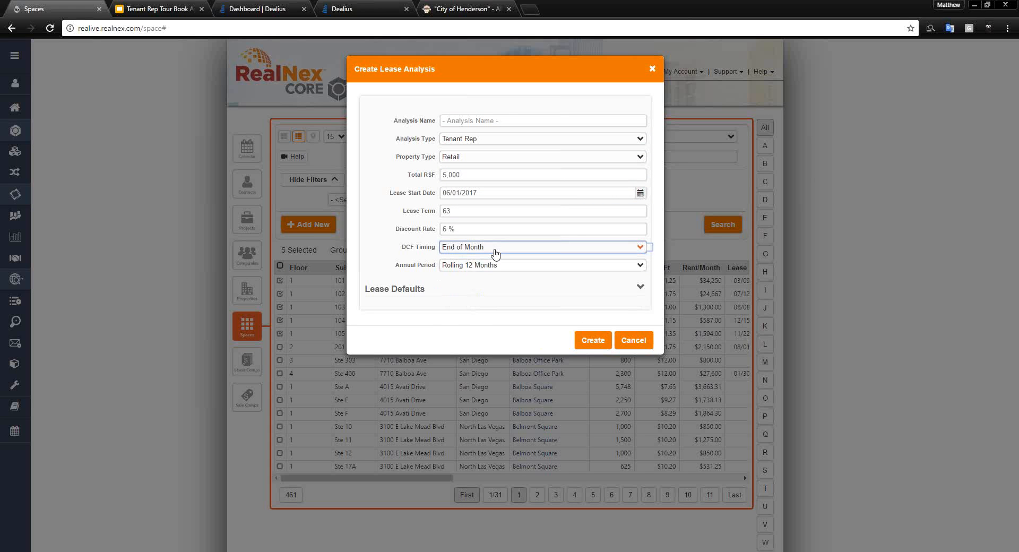
# - In the lease defaults, enable the CRM commencement date and CRM increase options, with a 2 annual increase and 3 months of free rent
pyautogui.click(641, 288)
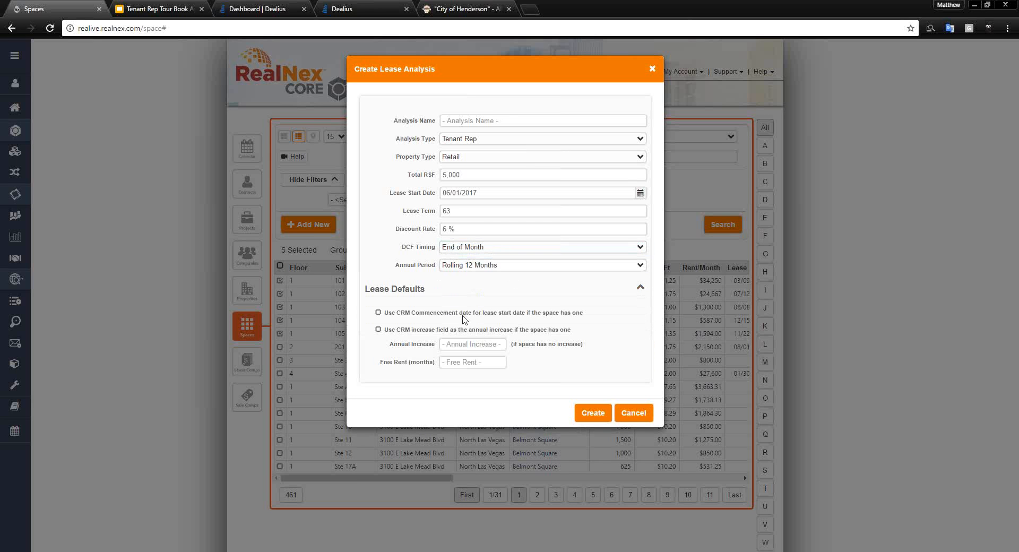
pyautogui.click(379, 313)
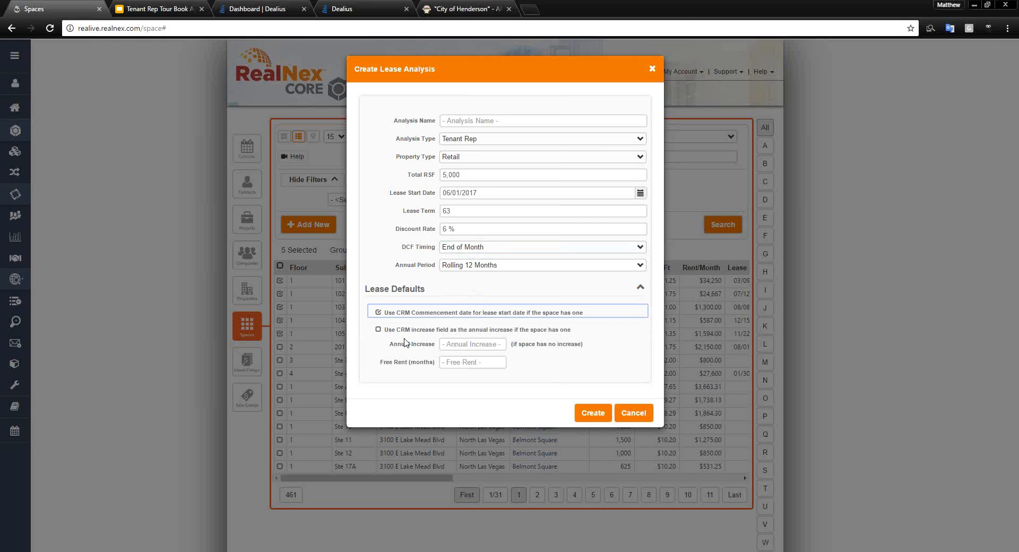
pyautogui.click(379, 330)
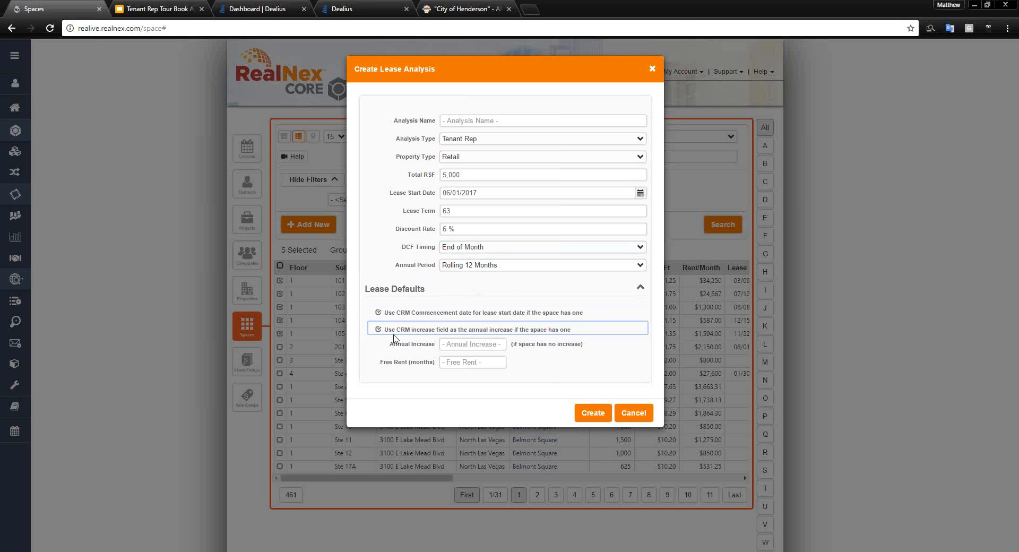
pyautogui.click(459, 345)
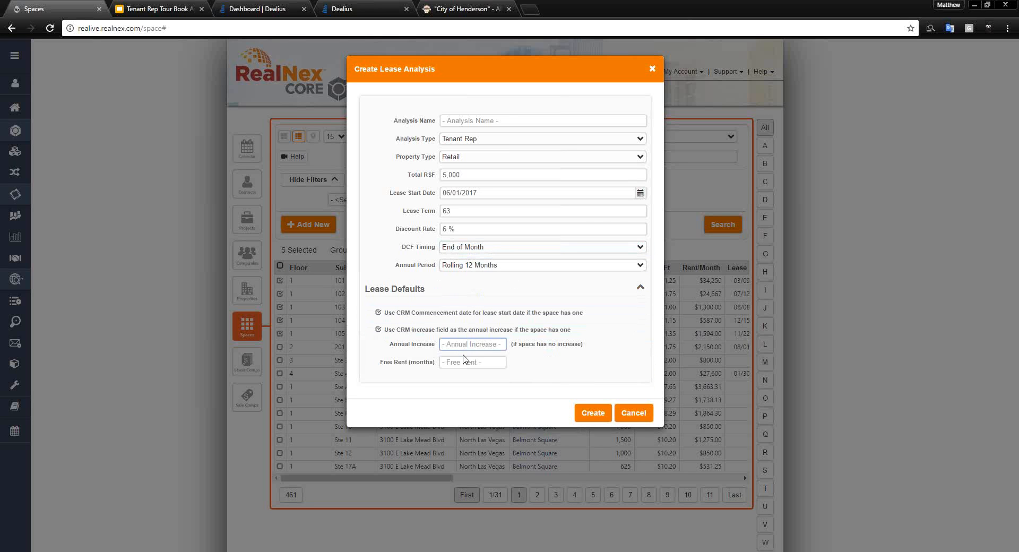
pyautogui.write('2')
pyautogui.press('Tab')
pyautogui.write('3')
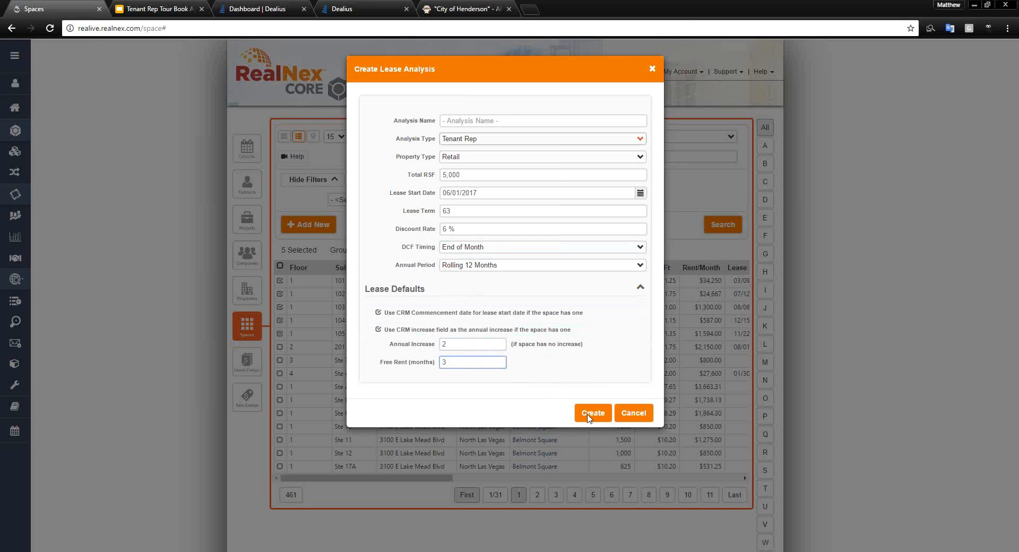
# - Name the lease analysis MS Investments
pyautogui.click(477, 123)
pyautogui.write('MS')
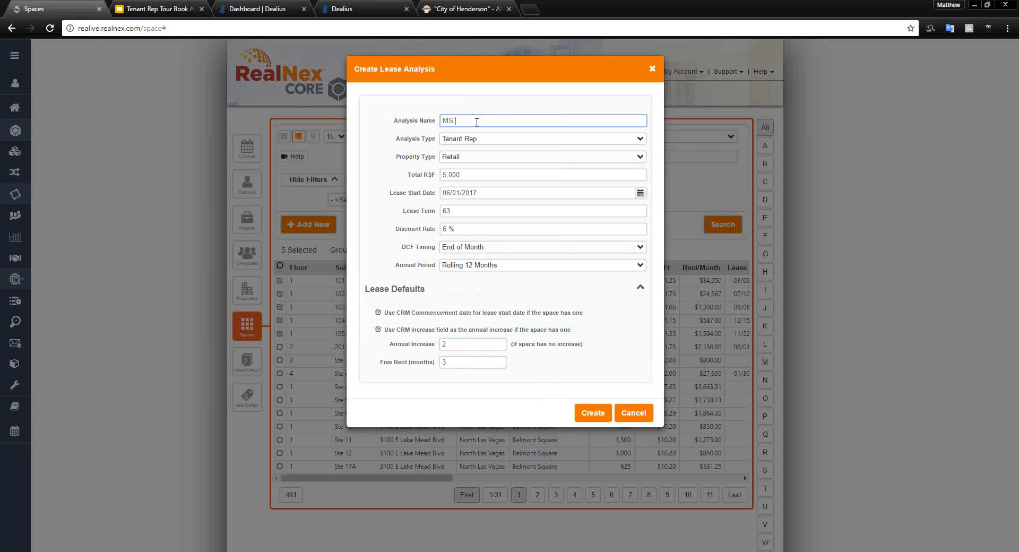
pyautogui.write(' Investments')
pyautogui.press('BackSpace')
pyautogui.press('BackSpace')
pyautogui.write('s')
# - Change the analysis type to Owner Rep, then create the lease analysis and open it for viewing
pyautogui.click(480, 142)
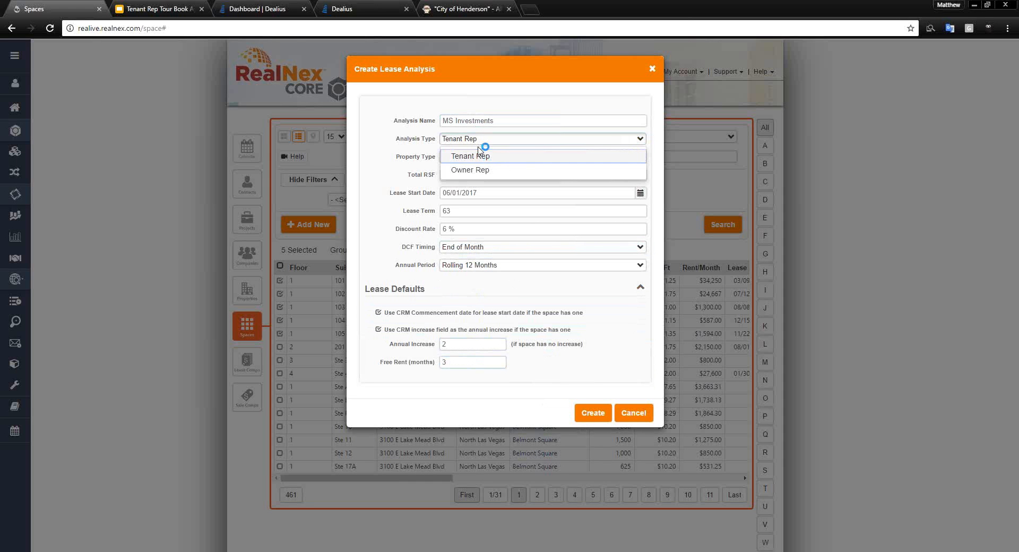
pyautogui.click(480, 169)
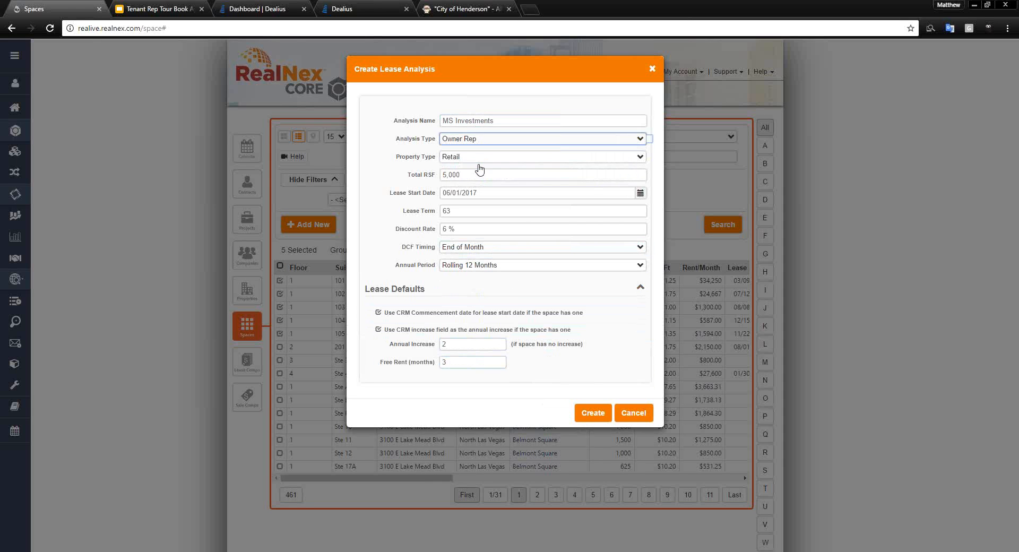
pyautogui.click(589, 414)
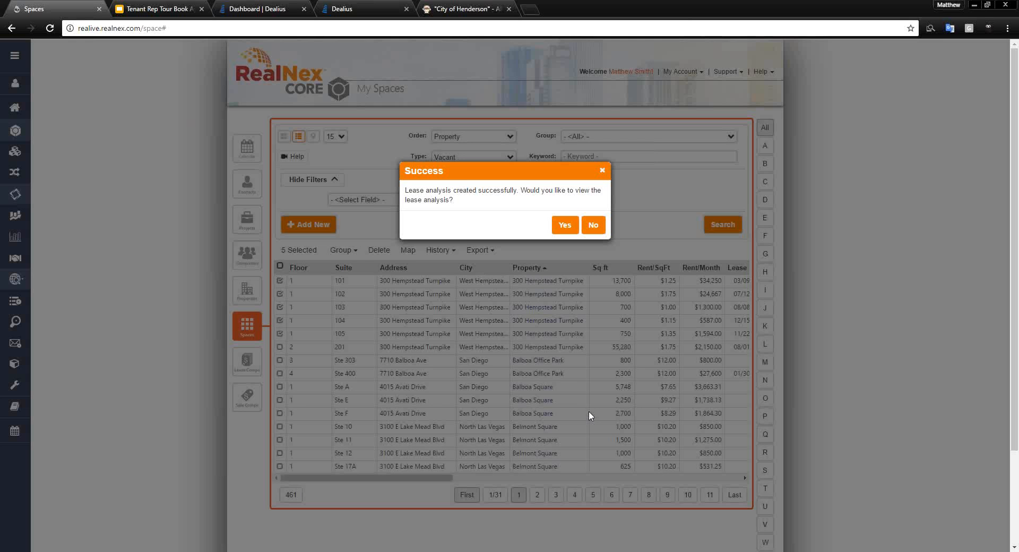
pyautogui.click(566, 227)
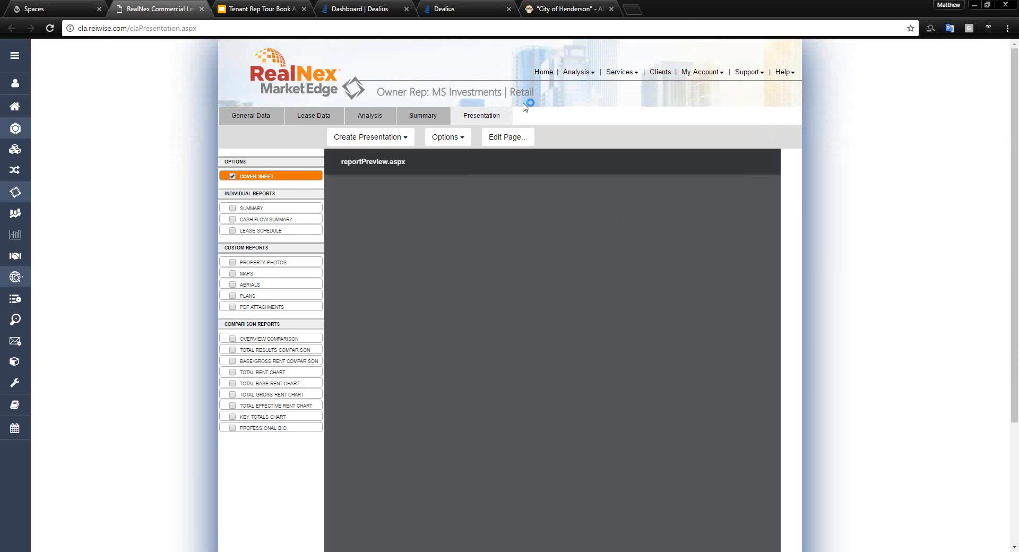
# - Review the MS Investments analysis: the first property's general lease inputs, its base rent data, and the summary comparing all spaces
pyautogui.moveTo(377, 92); pyautogui.dragTo(525, 92)
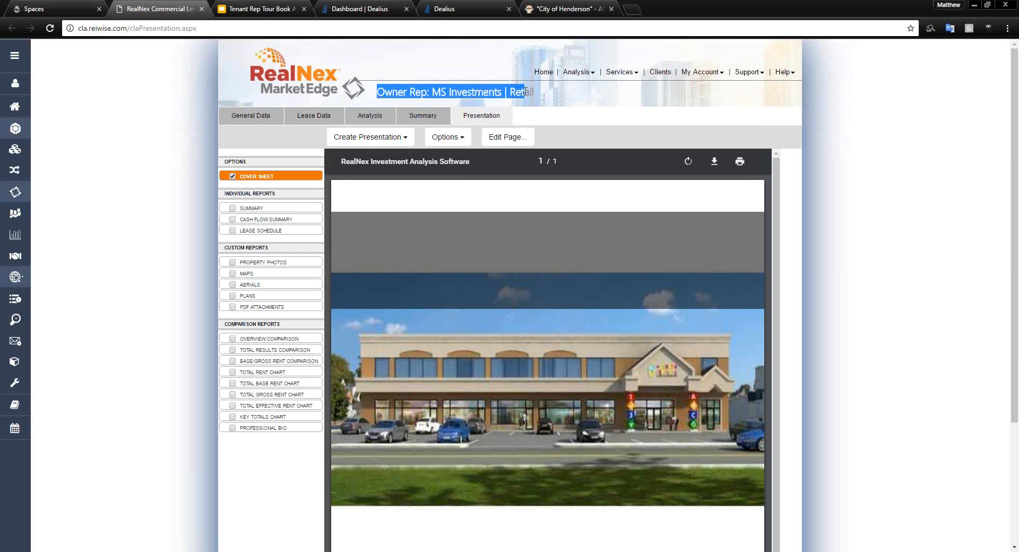
pyautogui.click(540, 97)
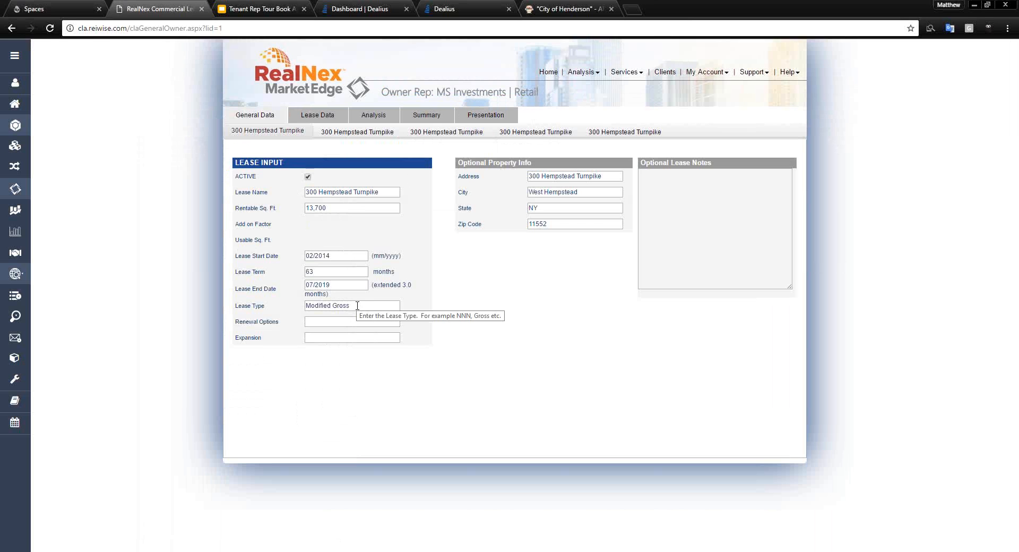
pyautogui.click(340, 321)
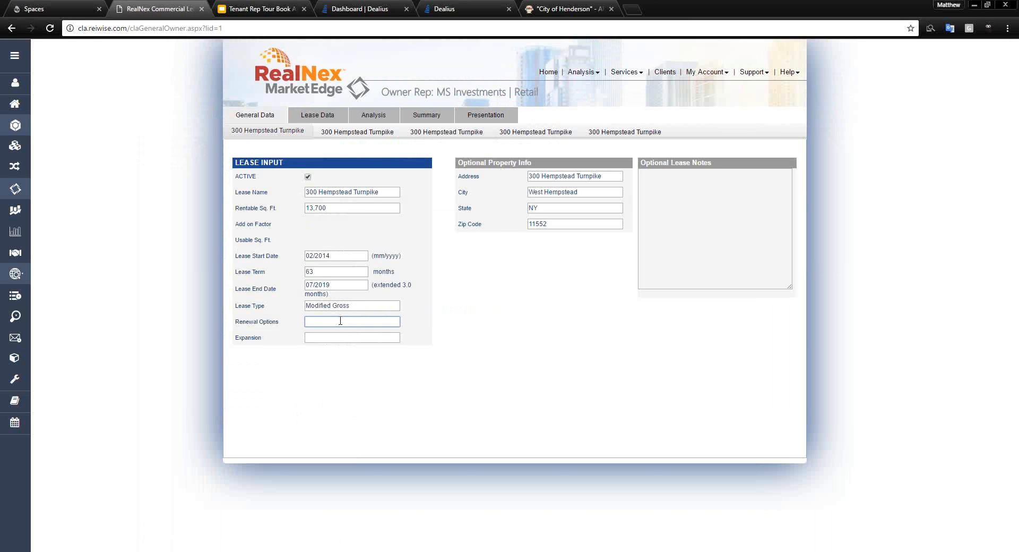
pyautogui.click(335, 337)
pyautogui.click(325, 117)
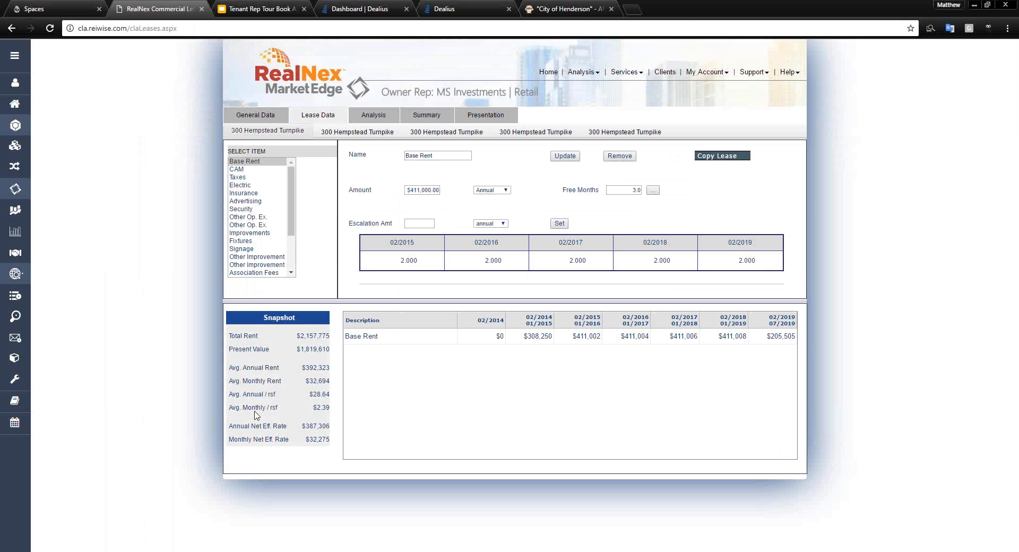
pyautogui.click(428, 119)
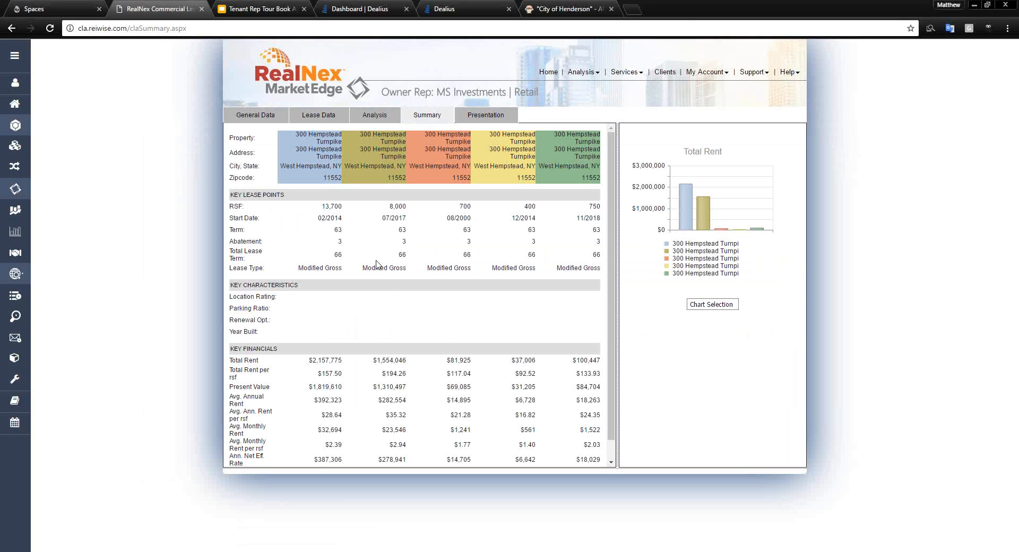
pyautogui.scroll(-1, 355, 299)
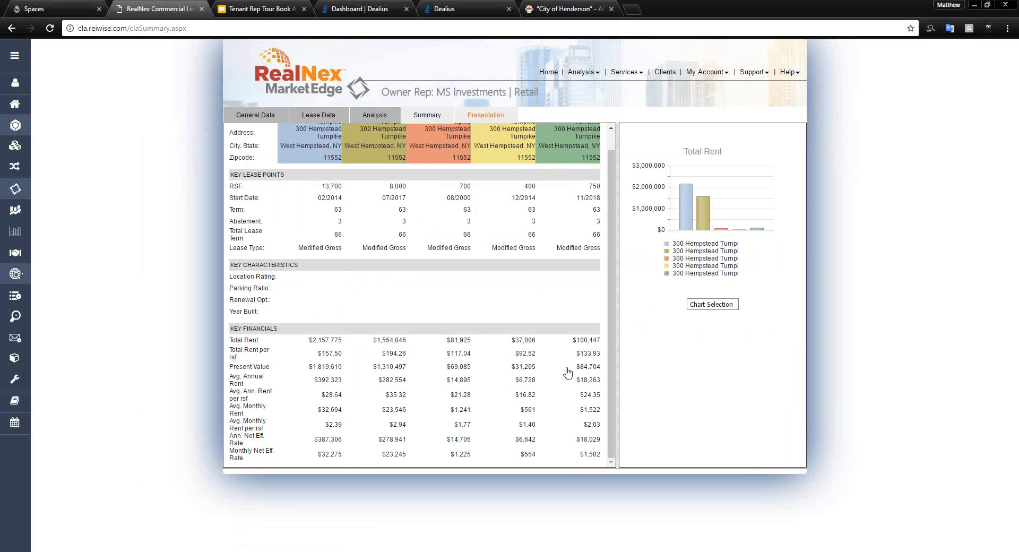
# - Add the Cash Flow Summary and Lease Schedule reports to the presentation and check the available presentation output options
pyautogui.click(483, 114)
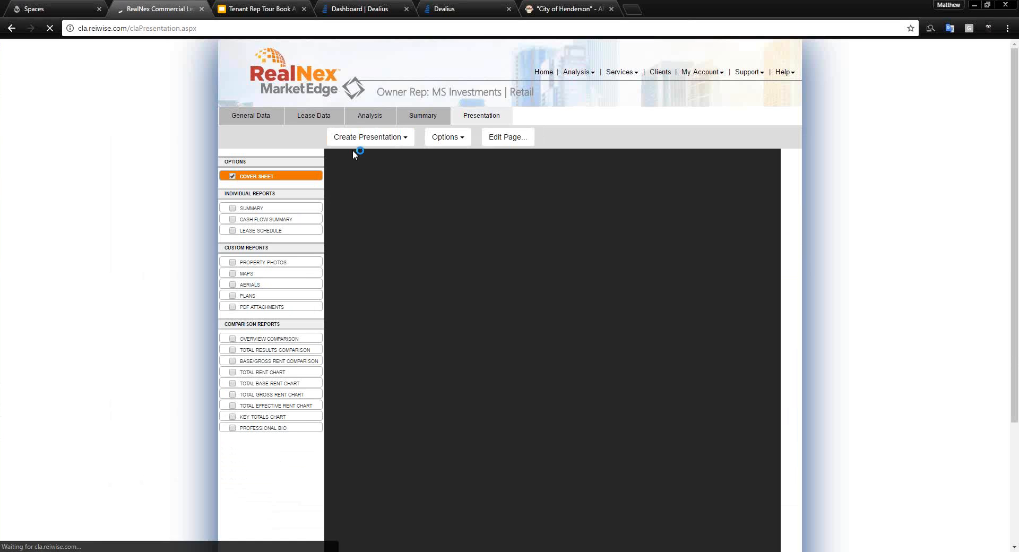
pyautogui.click(232, 219)
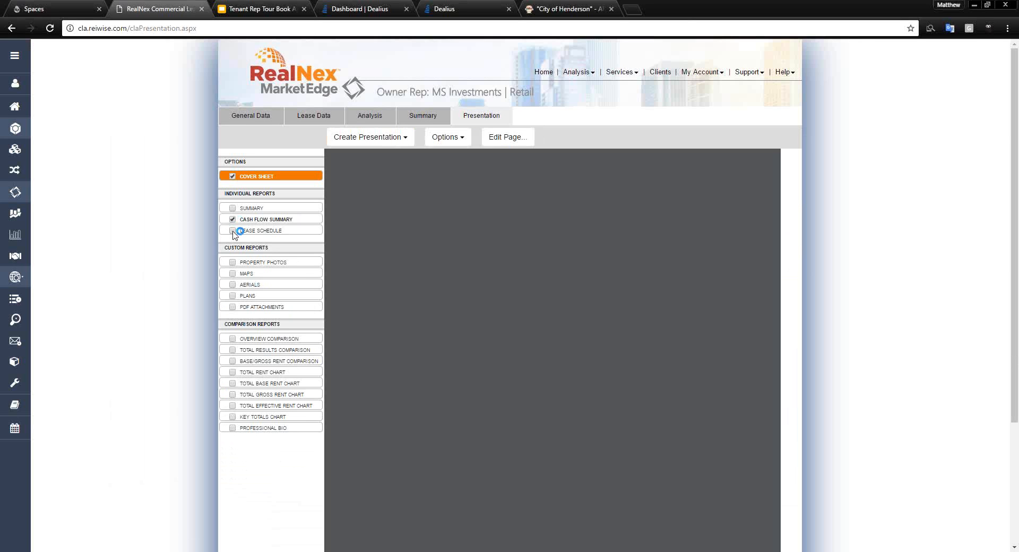
pyautogui.click(233, 231)
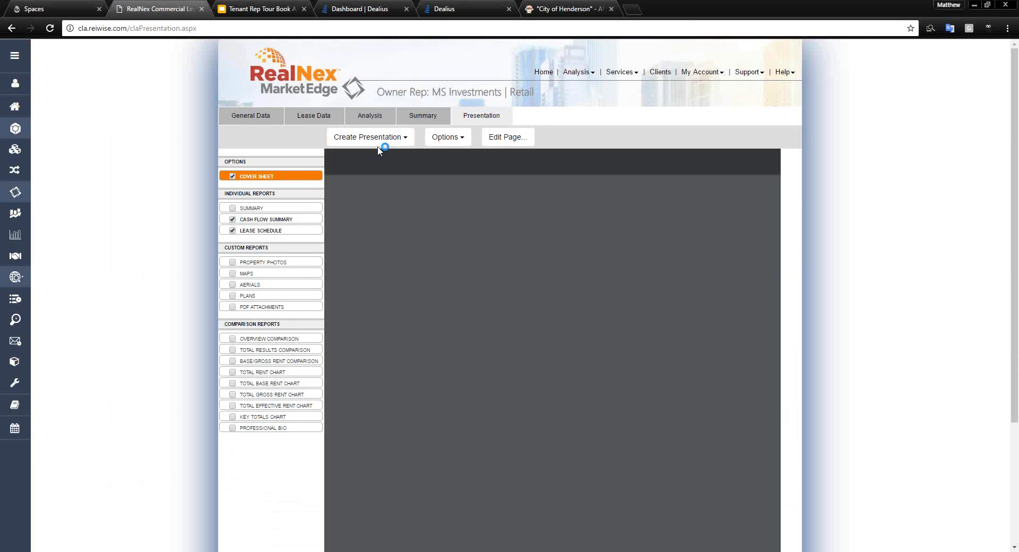
pyautogui.click(378, 148)
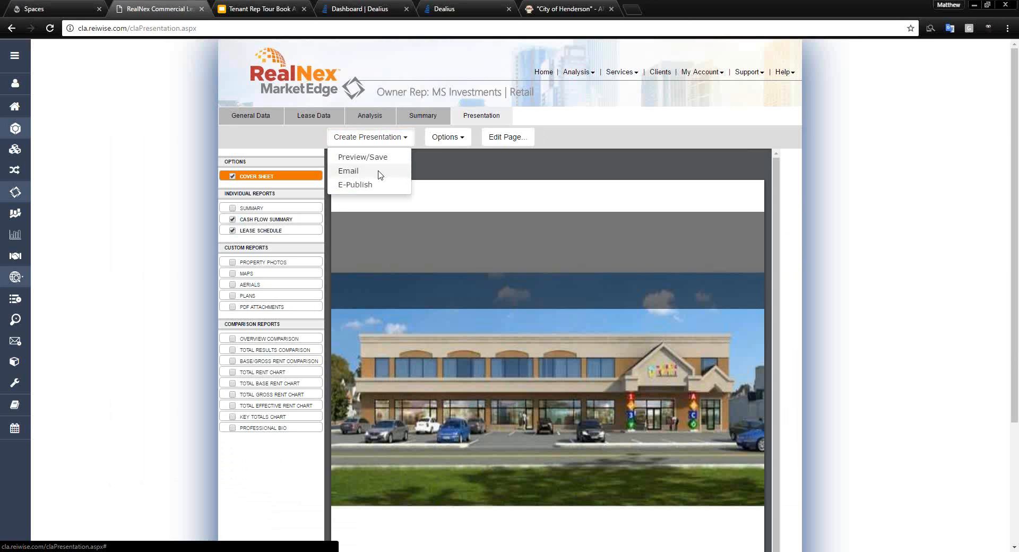
pyautogui.click(143, 183)
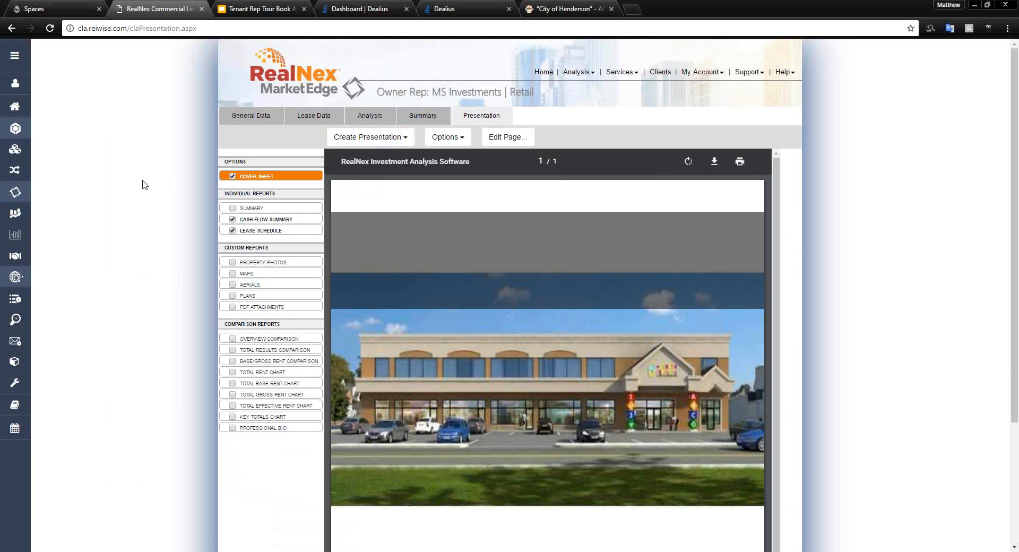